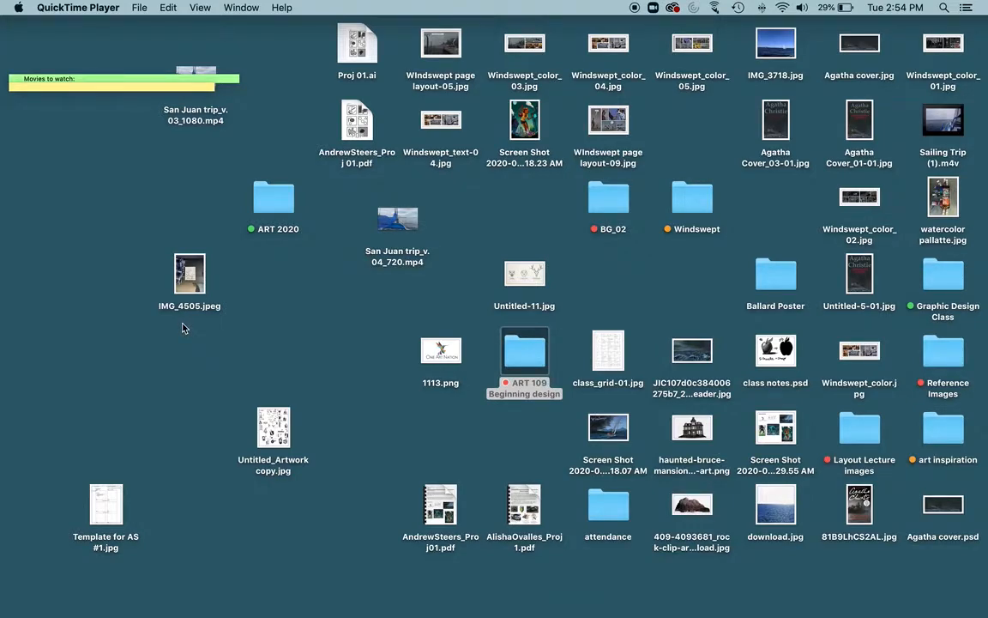
Step: Open the IMG_4505.jpeg photo in Preview, examine the sketchbook page up close, and close it
double_click(182, 276)
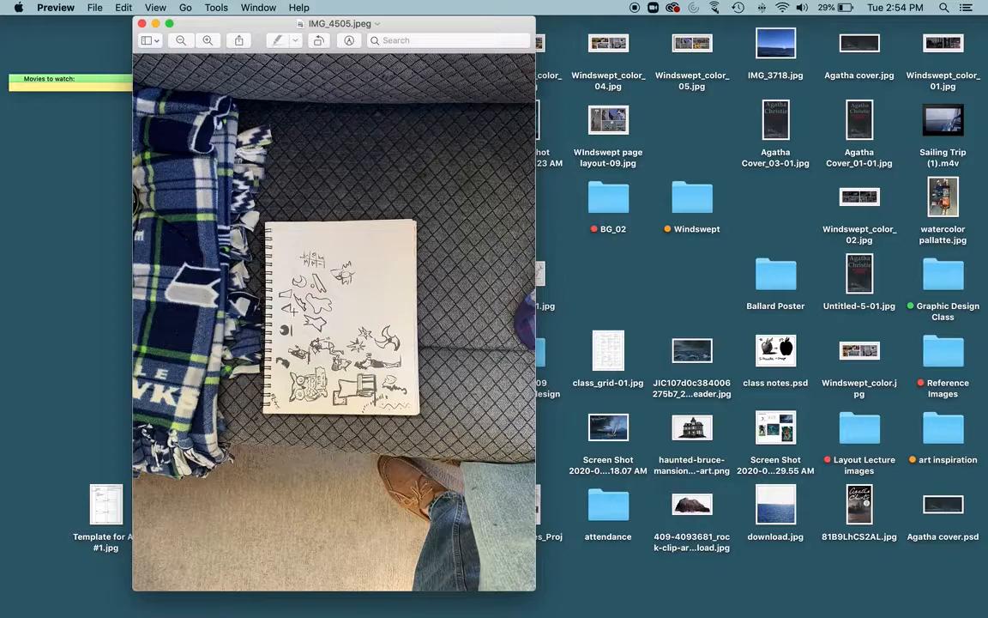
scroll(293, 310, up, 5)
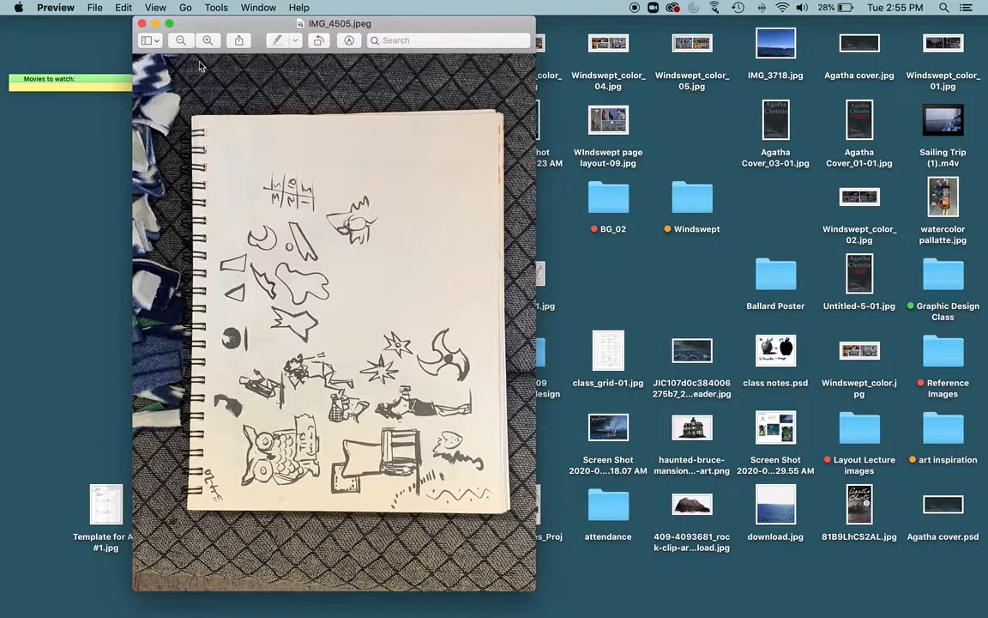
click(142, 24)
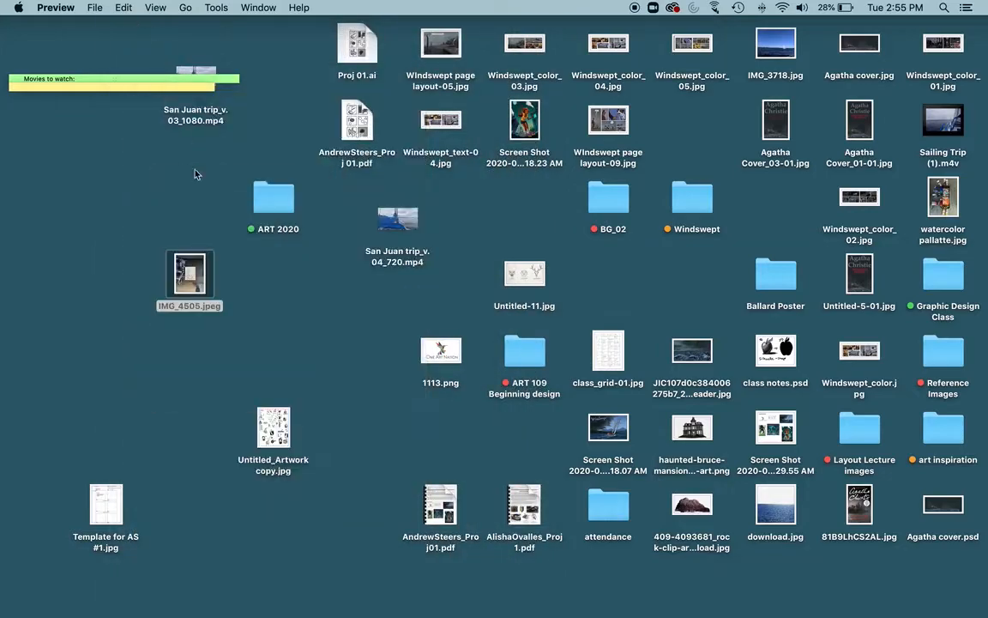
double_click(176, 272)
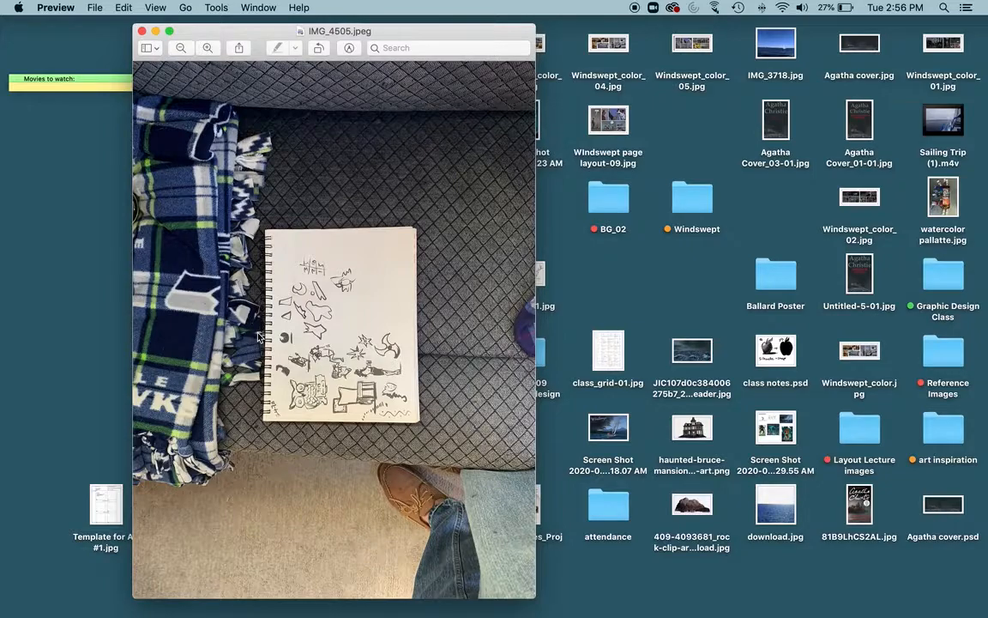
click(142, 31)
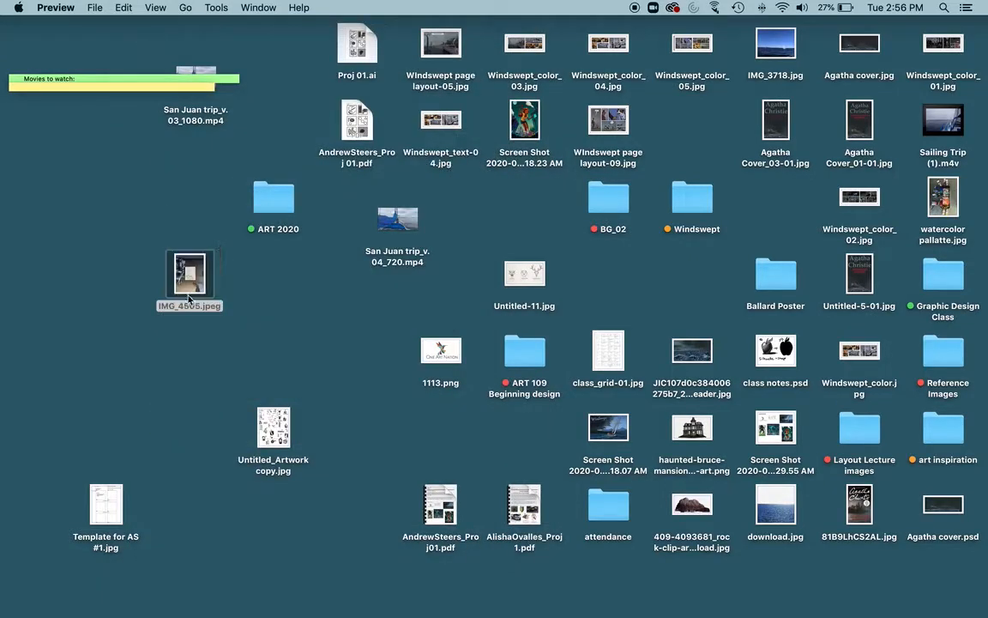
Step: Open the IMG_4505.jpeg photo in Photoshop and reposition the application window to show the whole workspace
click(178, 254)
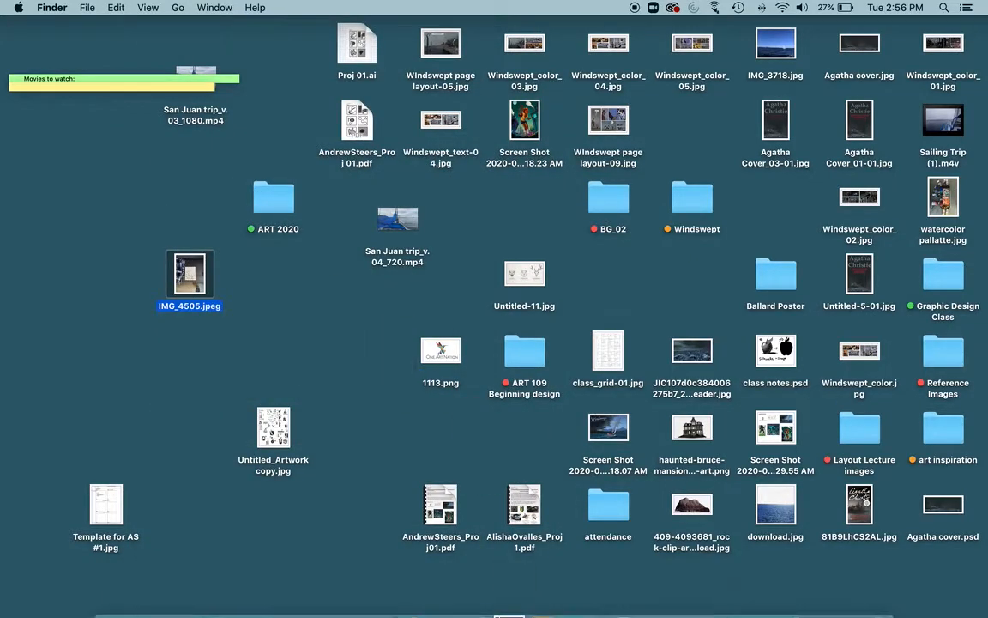
click(564, 596)
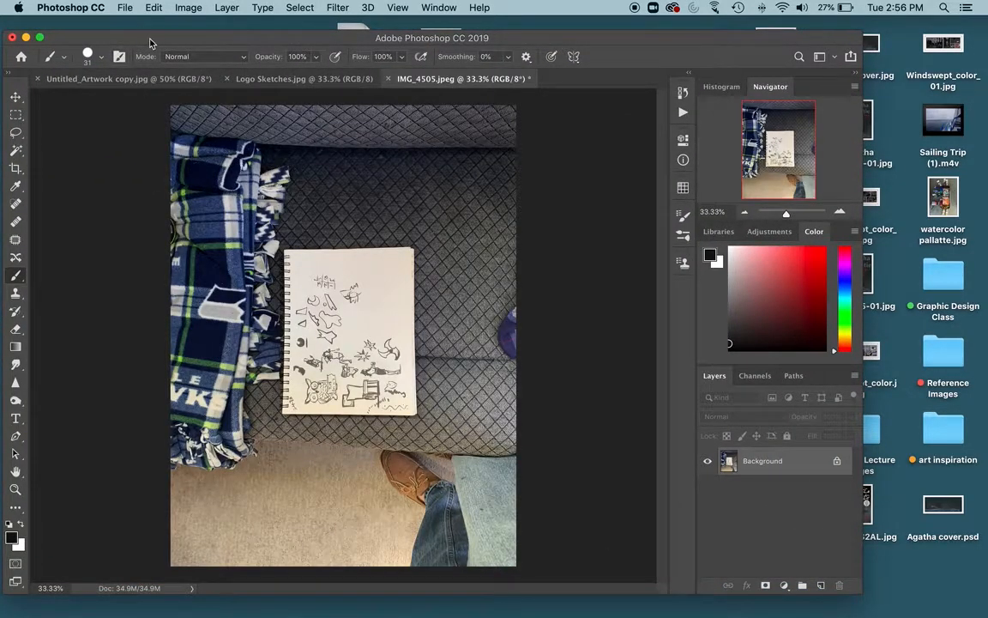
drag(138, 39, 173, 27)
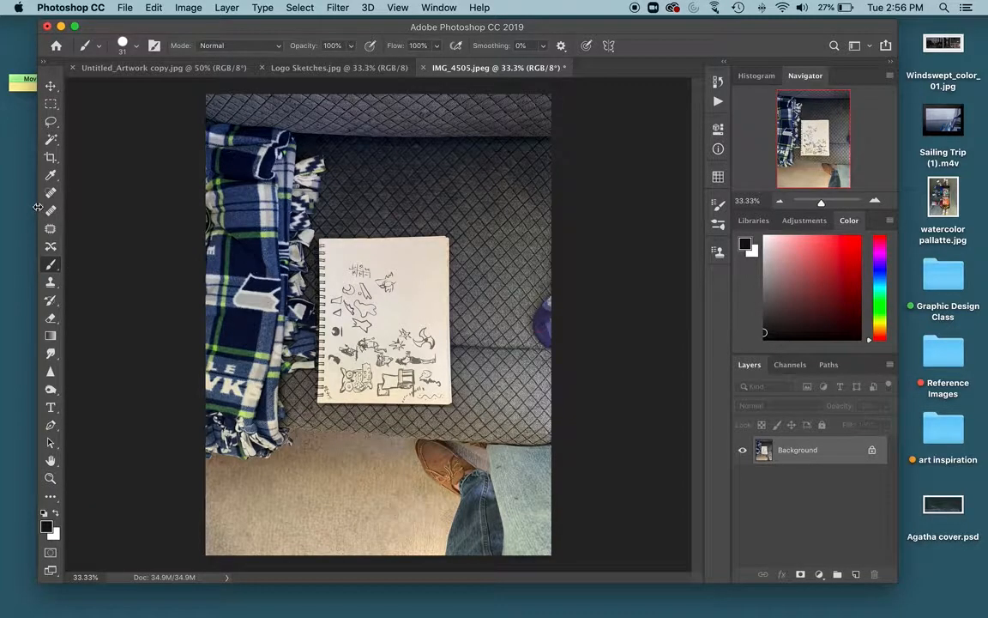
Step: Crop the photo tightly to the drawings on the sketchbook page, rotating it a quarter turn clockwise so the spiral binding is uppermost
click(50, 157)
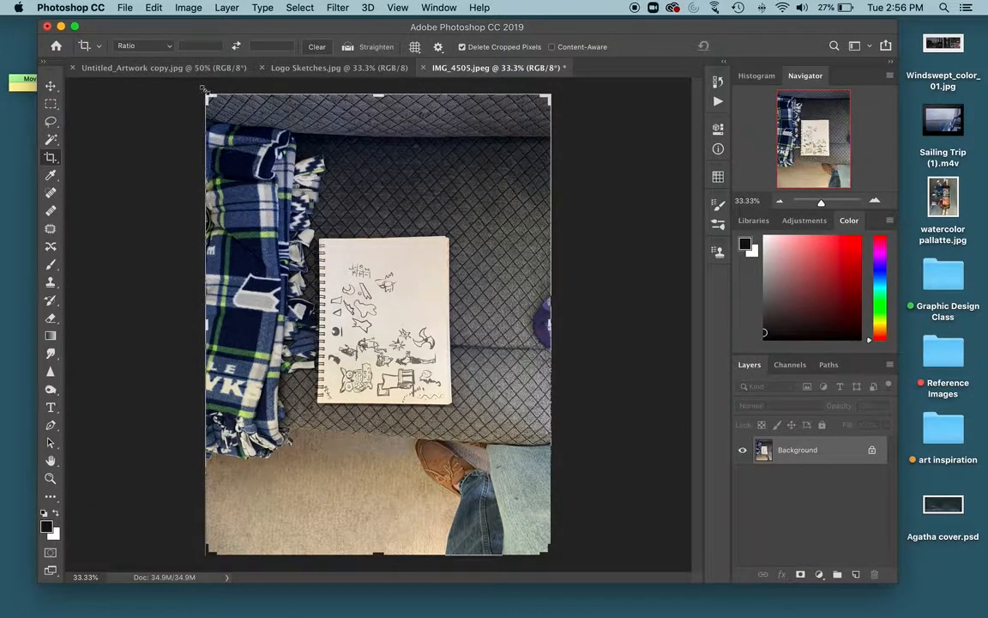
drag(180, 81, 513, 228)
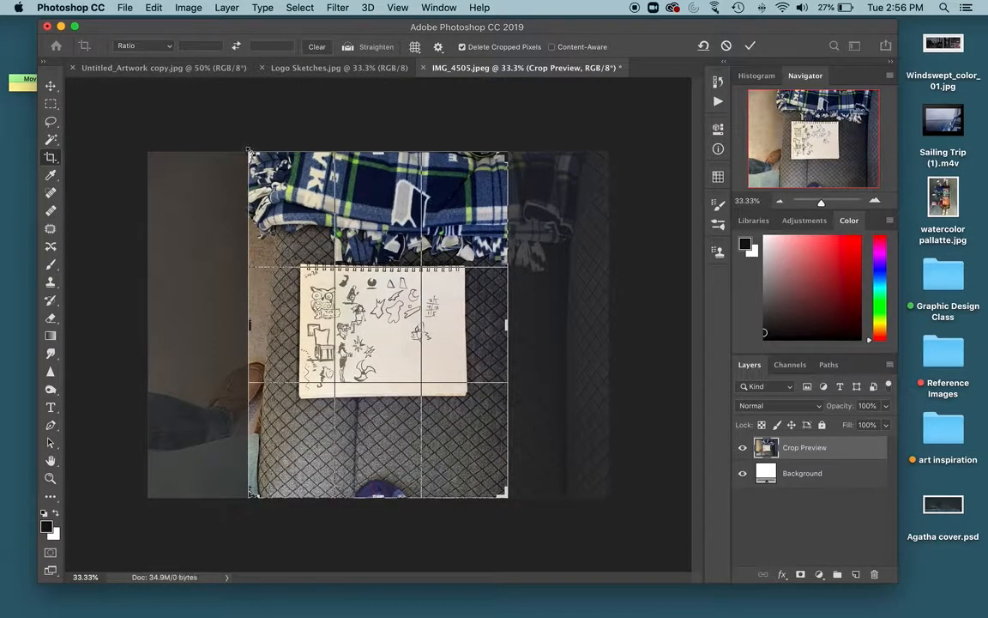
drag(248, 151, 275, 210)
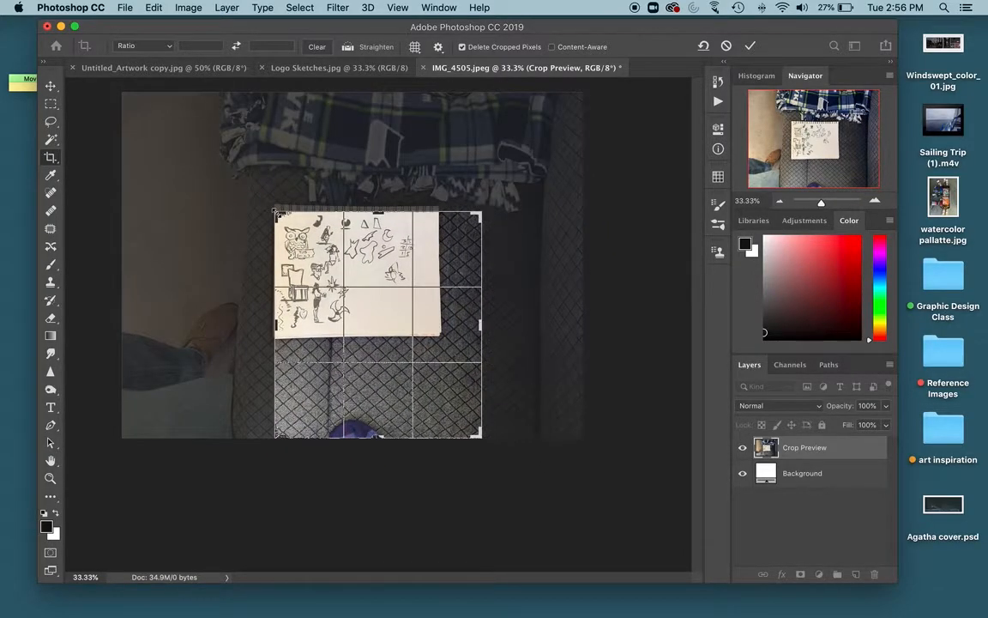
key(super+plus)
key(super+plus)
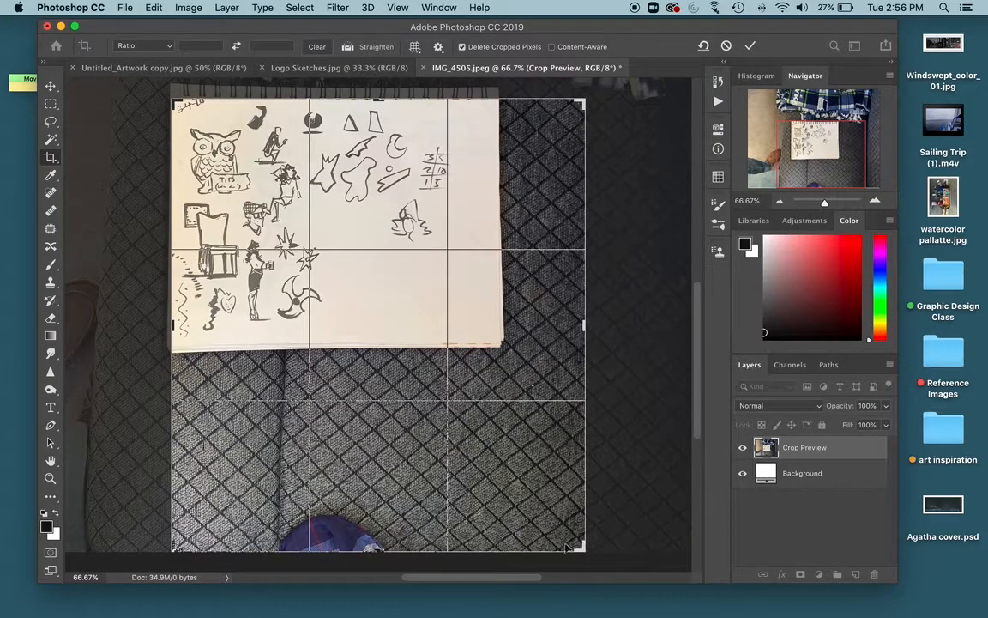
drag(580, 546, 517, 445)
drag(565, 190, 564, 187)
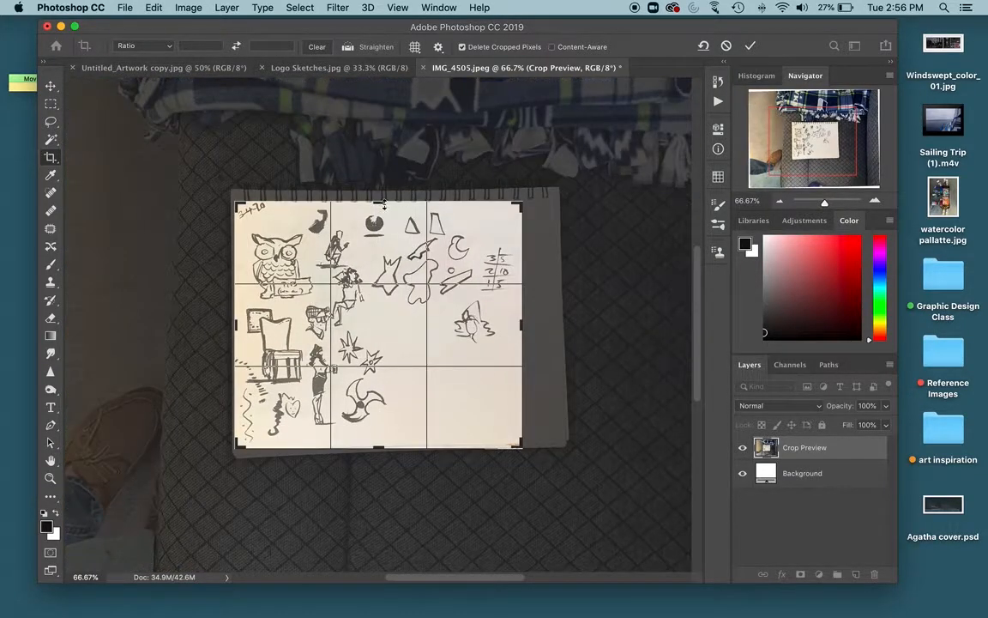
drag(386, 201, 381, 204)
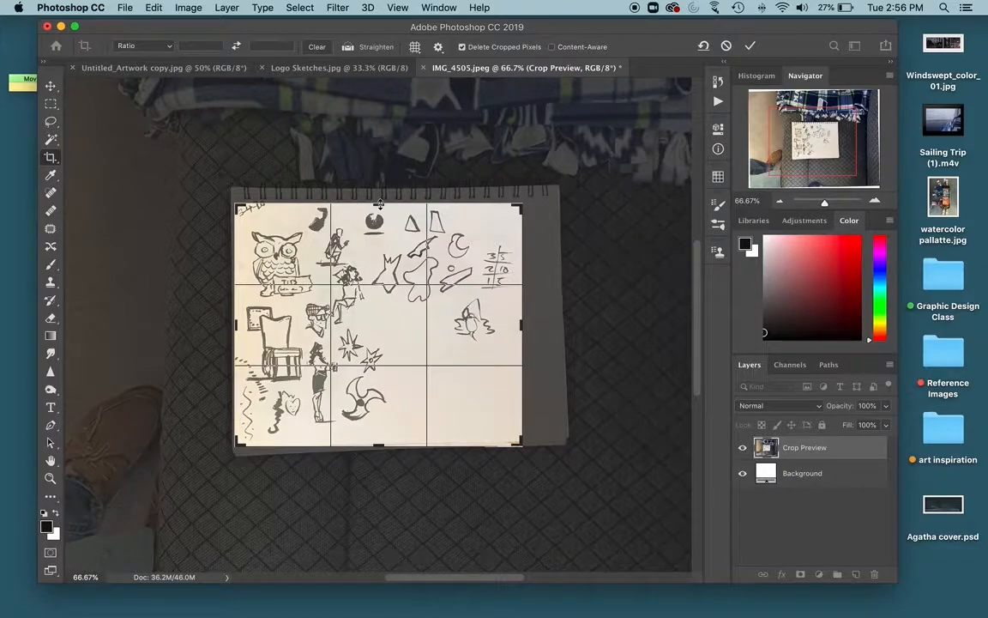
drag(238, 324, 243, 324)
key(Return)
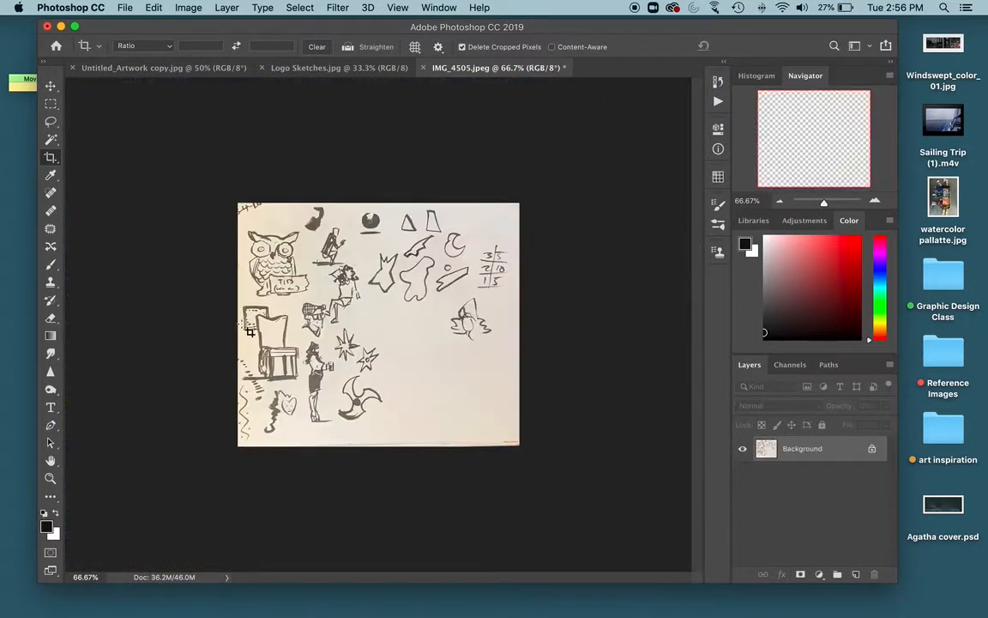
Step: Sample several blank areas of the paper with the Eyedropper to check their colour, comparing it with pure white in the colour picker
key(super+plus)
key(super+plus)
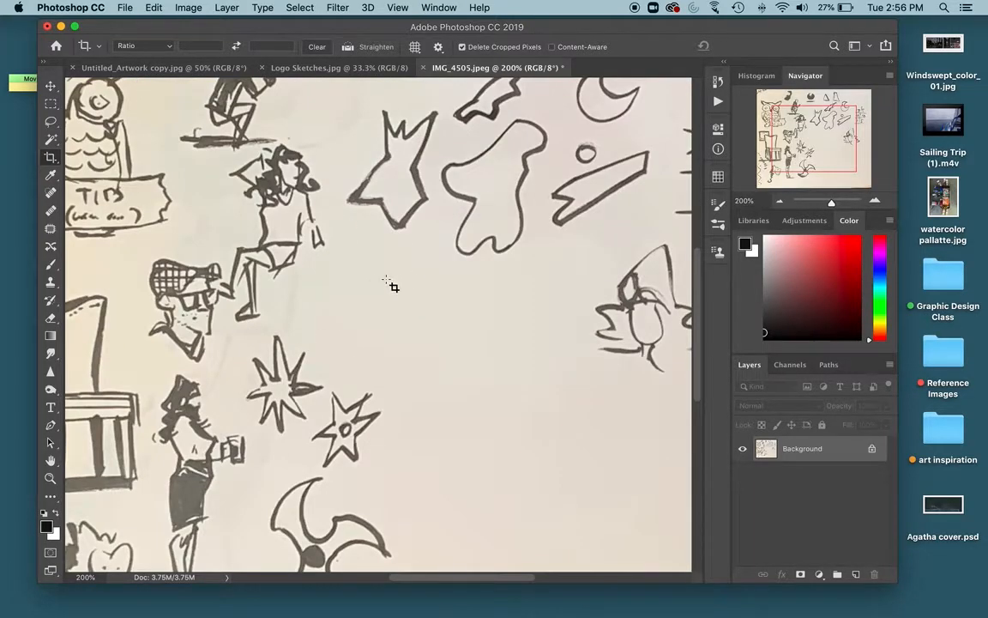
key(i)
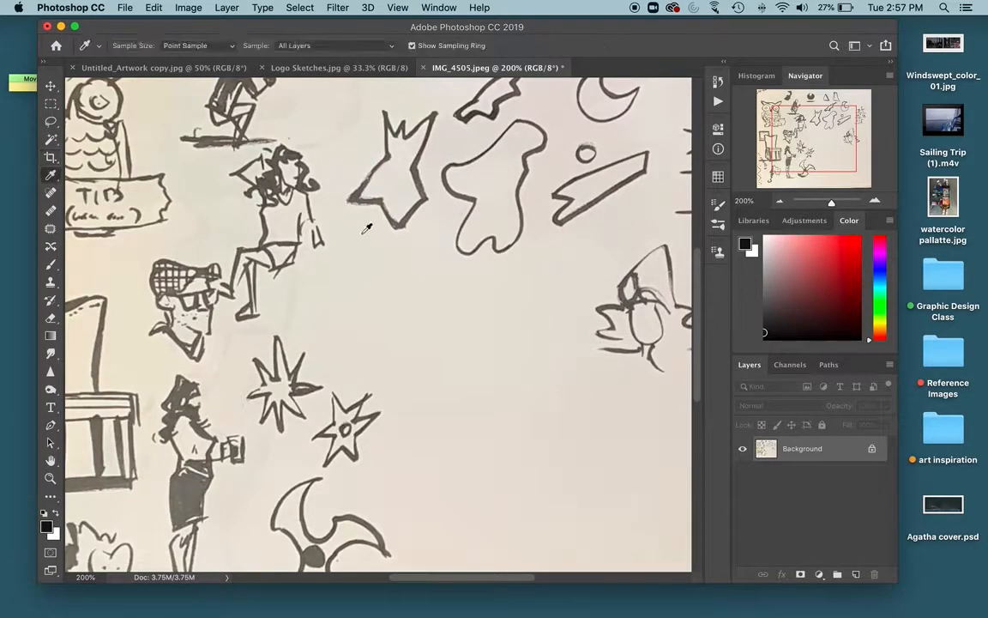
click(401, 296)
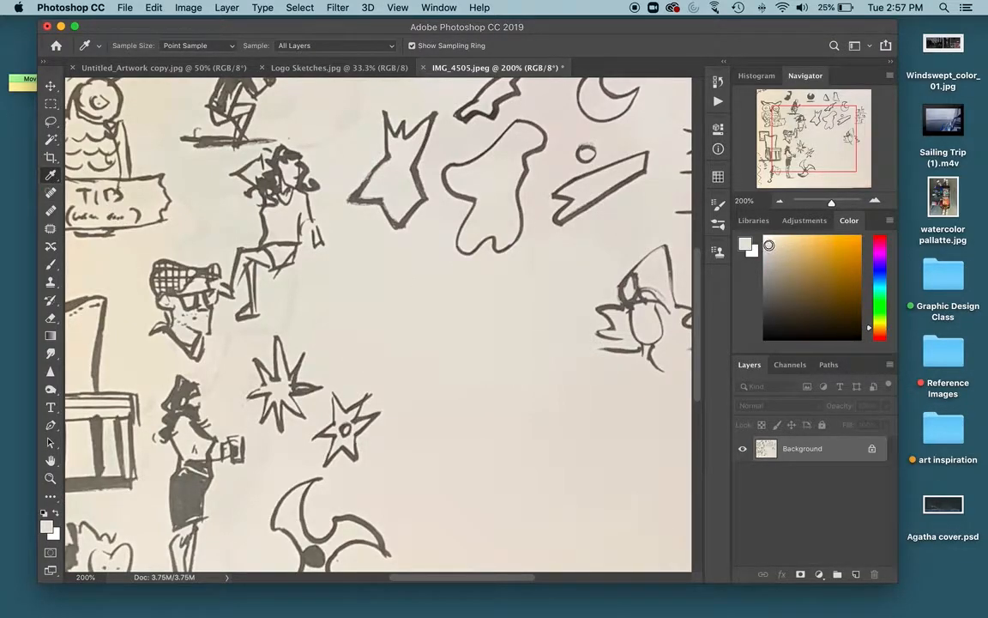
click(401, 316)
drag(226, 233, 547, 334)
click(526, 176)
click(570, 131)
click(560, 129)
click(545, 281)
drag(768, 243, 762, 236)
scroll(194, 481, down, 3)
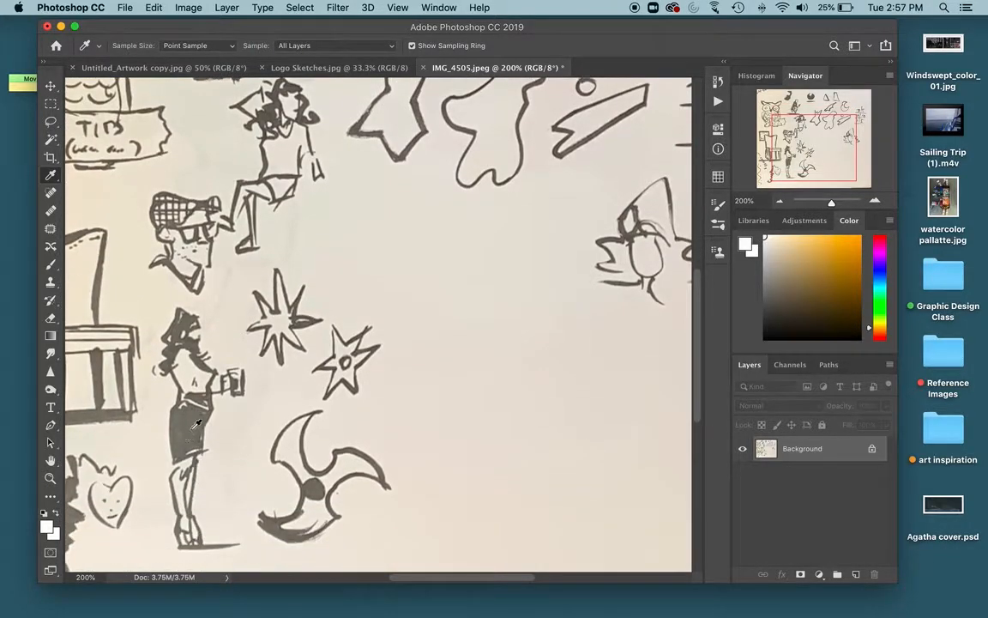
Step: Sample the dark ink of the standing woman's skirt and the nearby chair with the Eyedropper to check how black it is
click(197, 423)
click(92, 409)
key(super+minus)
key(super+minus)
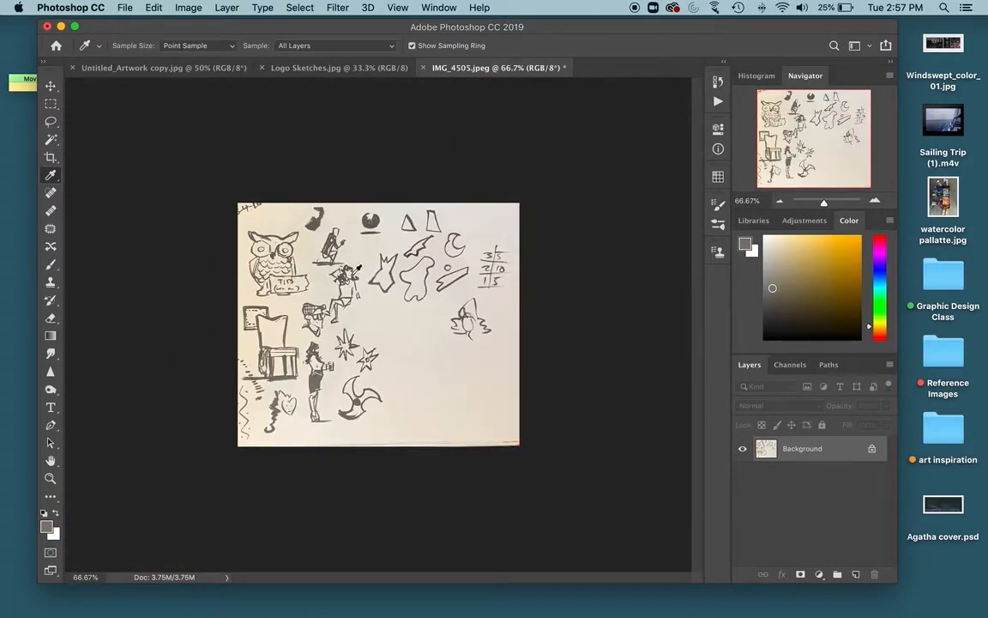
Step: Apply a Levels adjustment that sets the white point from several spots on the paper, and sample the adjusted paper colour
click(188, 8)
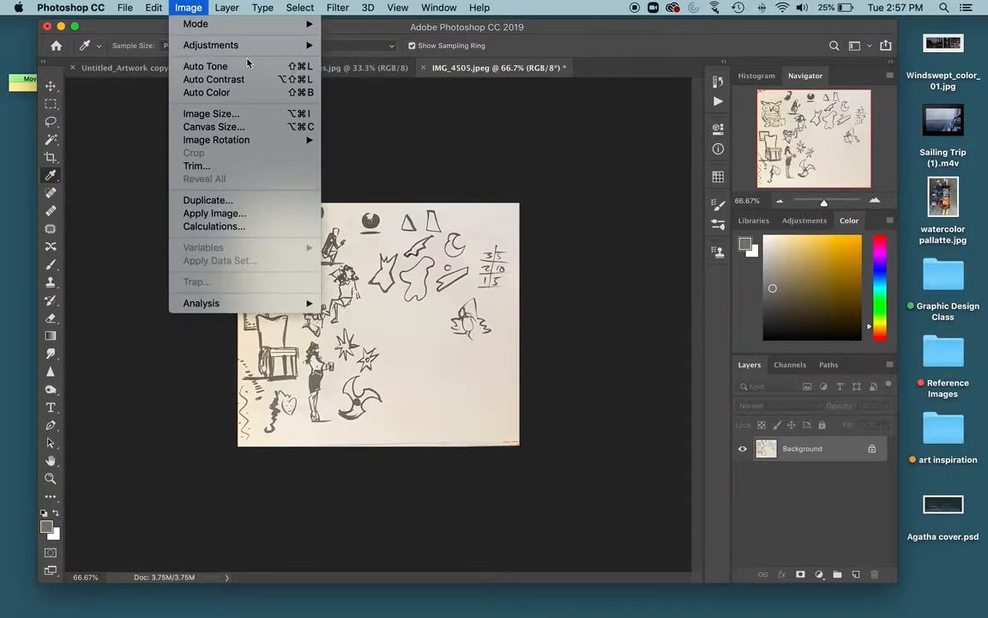
mouse_move(275, 52)
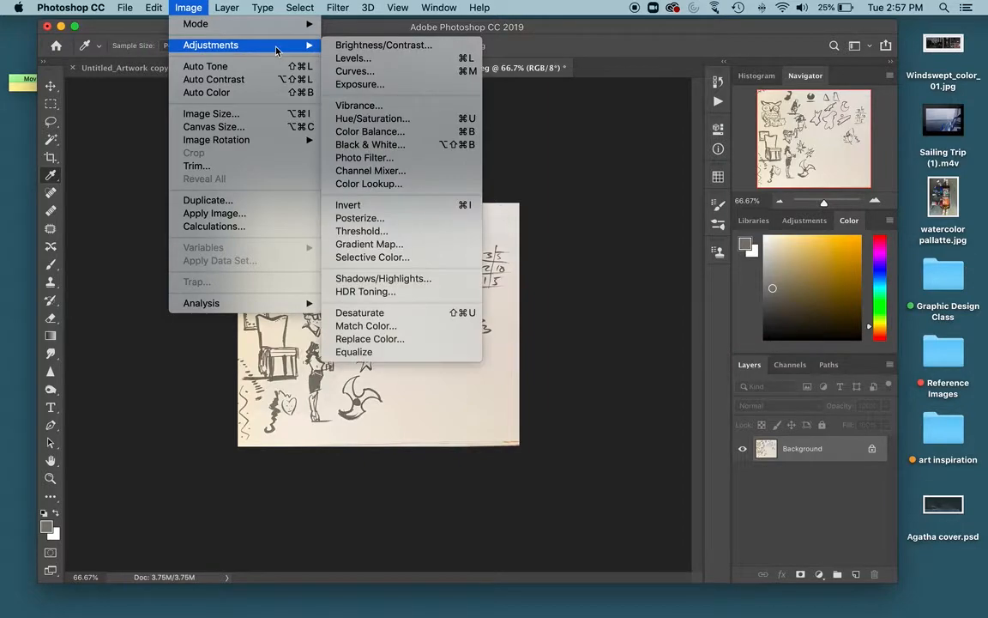
click(406, 65)
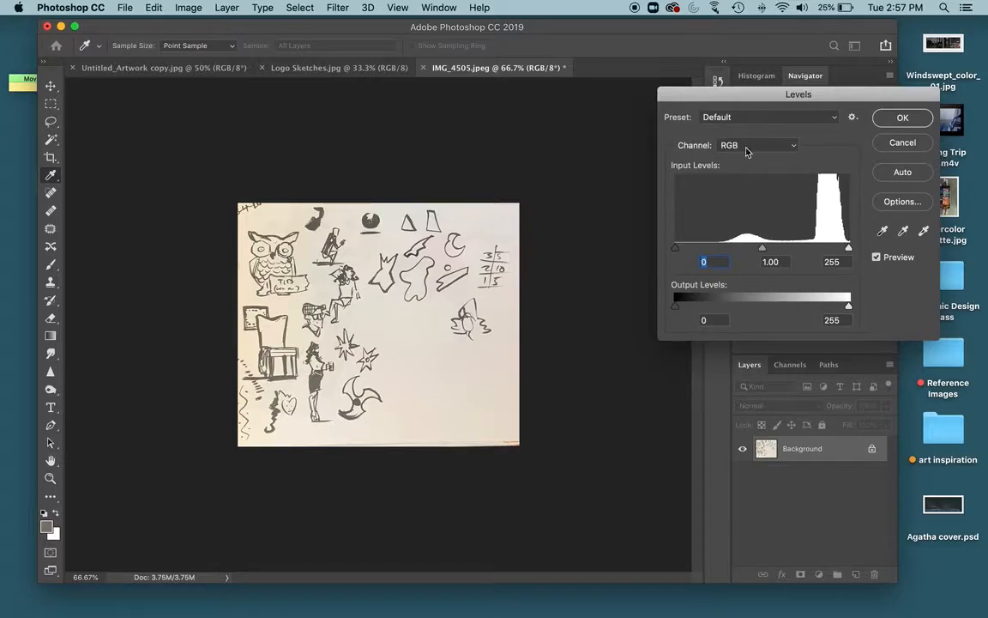
drag(676, 248, 675, 248)
click(924, 231)
click(388, 323)
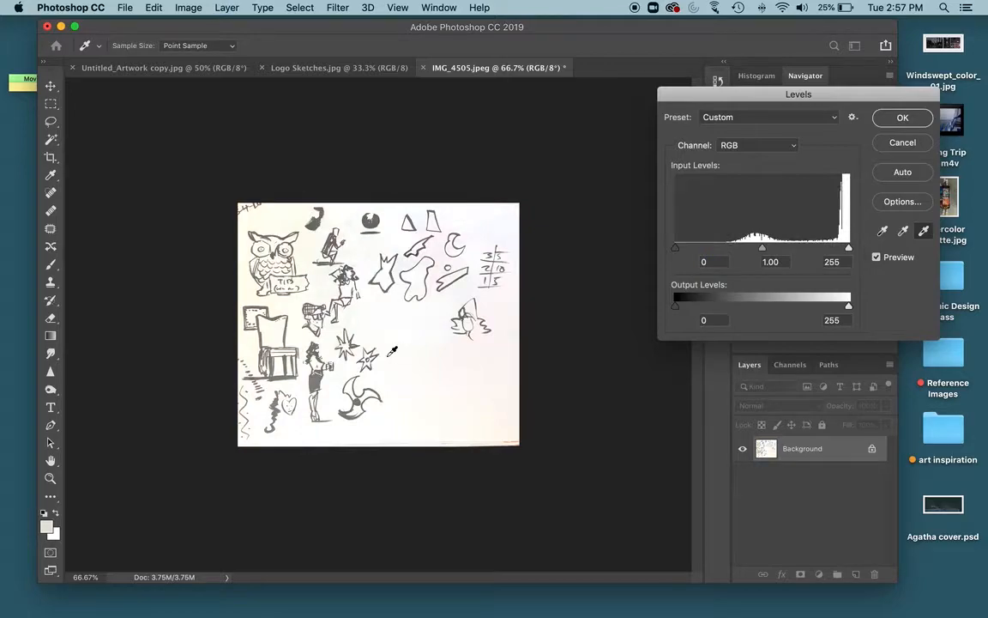
click(353, 247)
click(439, 363)
click(320, 284)
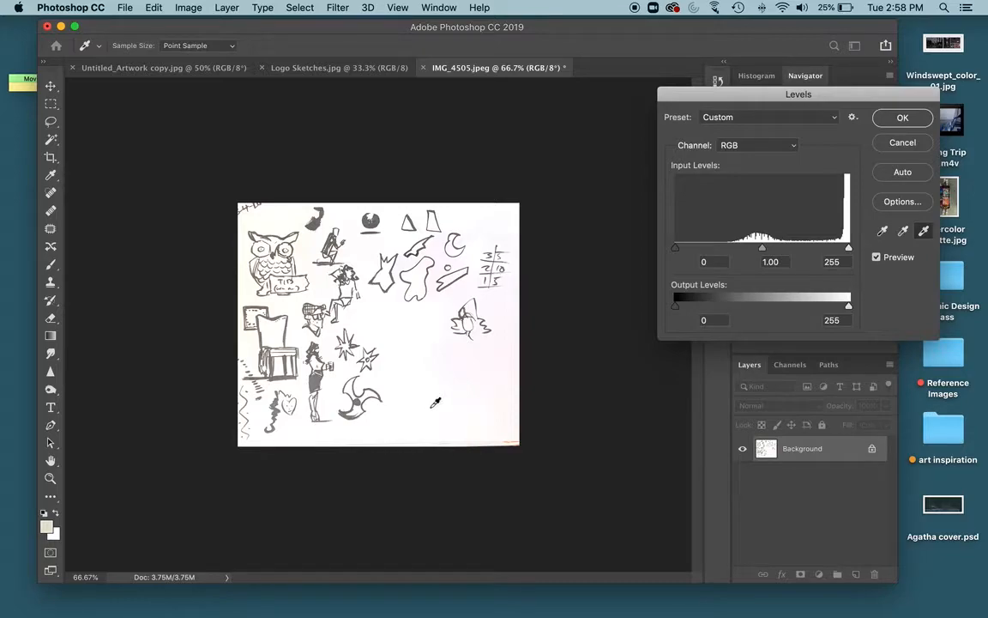
click(904, 119)
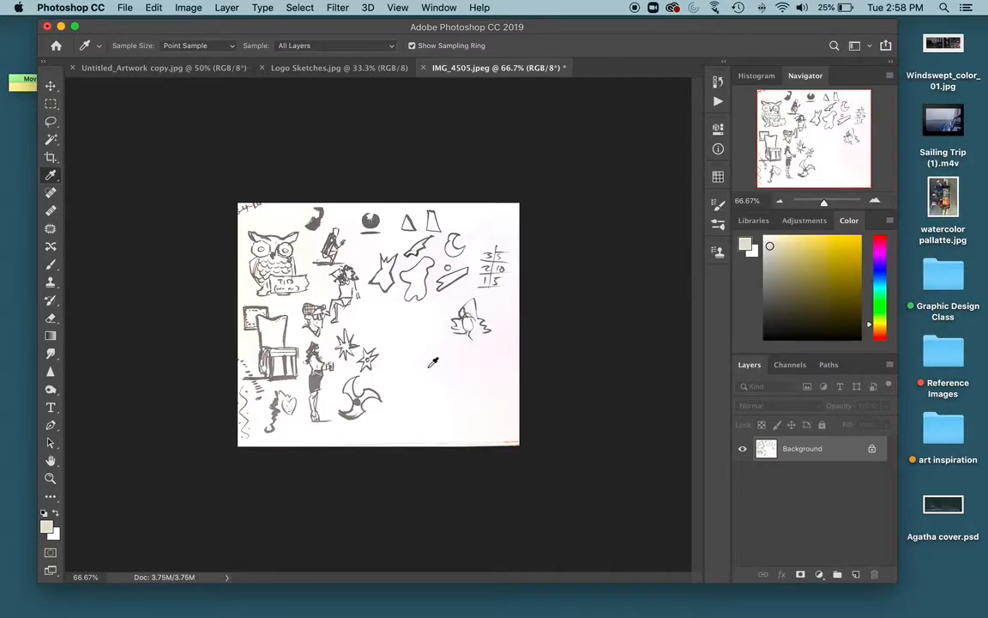
click(379, 297)
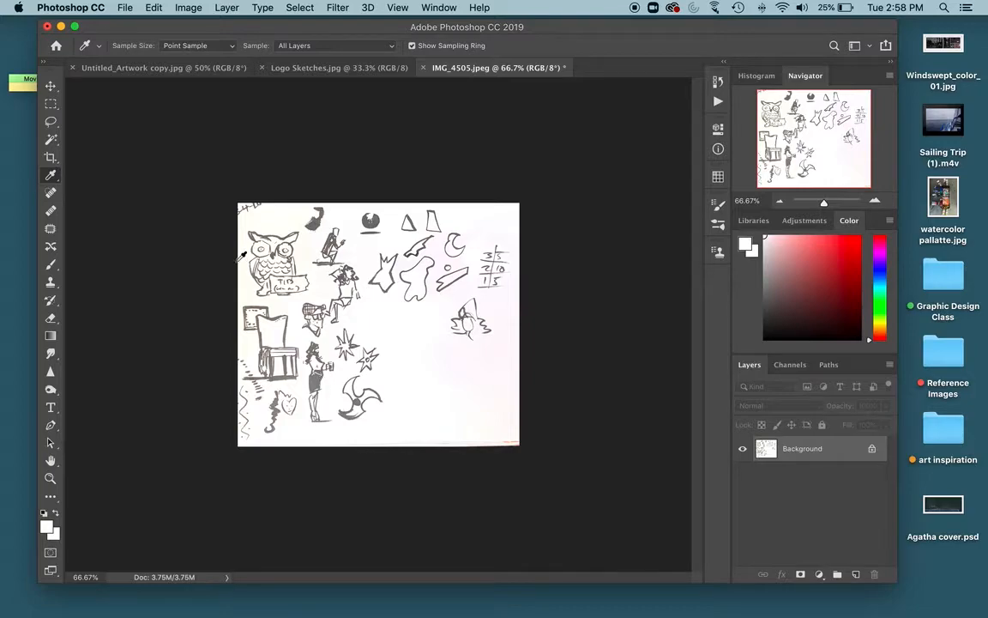
Step: Apply a second Levels adjustment with input black 53, midtone 0.68 and input white 249 to darken the ink lines
click(193, 7)
mouse_move(185, 45)
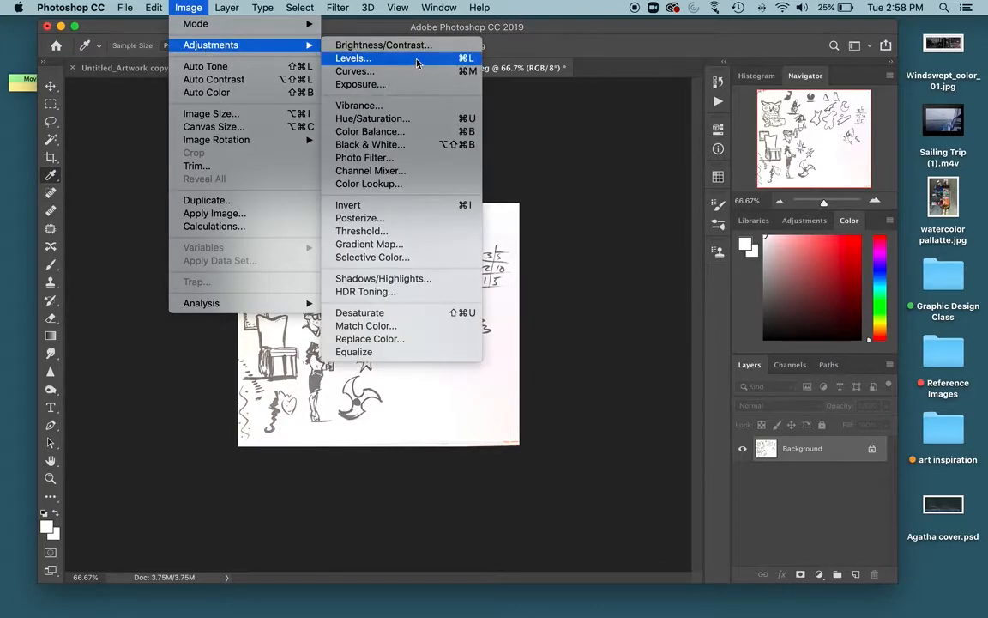
click(418, 62)
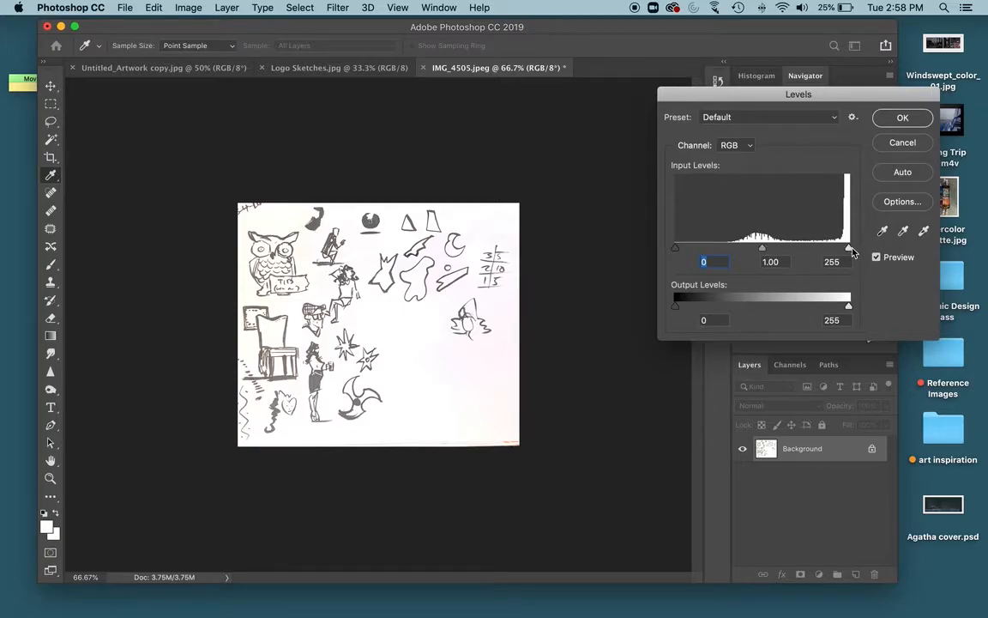
drag(677, 252, 711, 250)
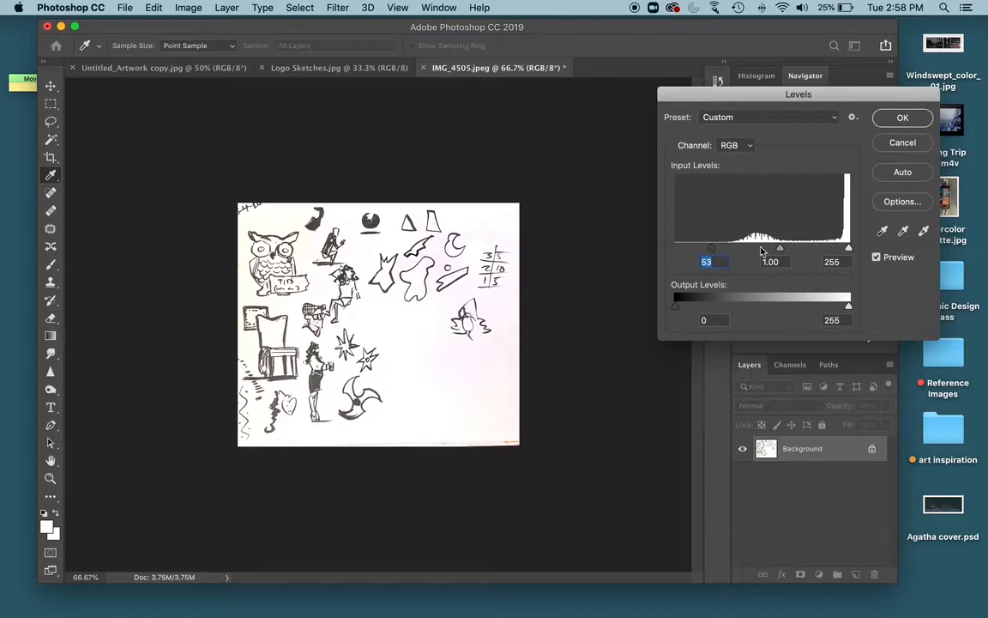
drag(781, 249, 846, 251)
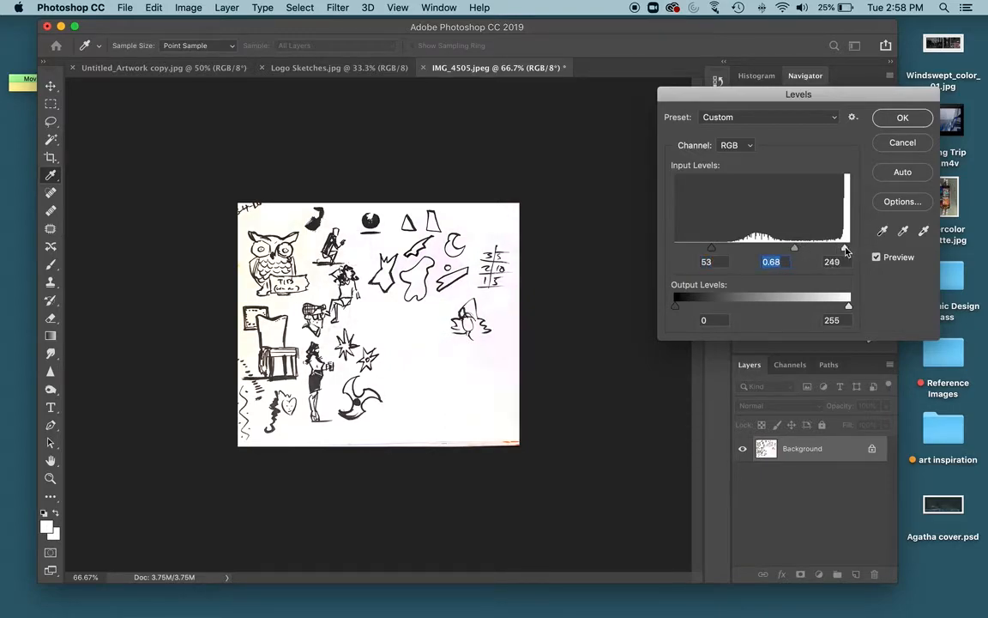
click(846, 251)
click(903, 120)
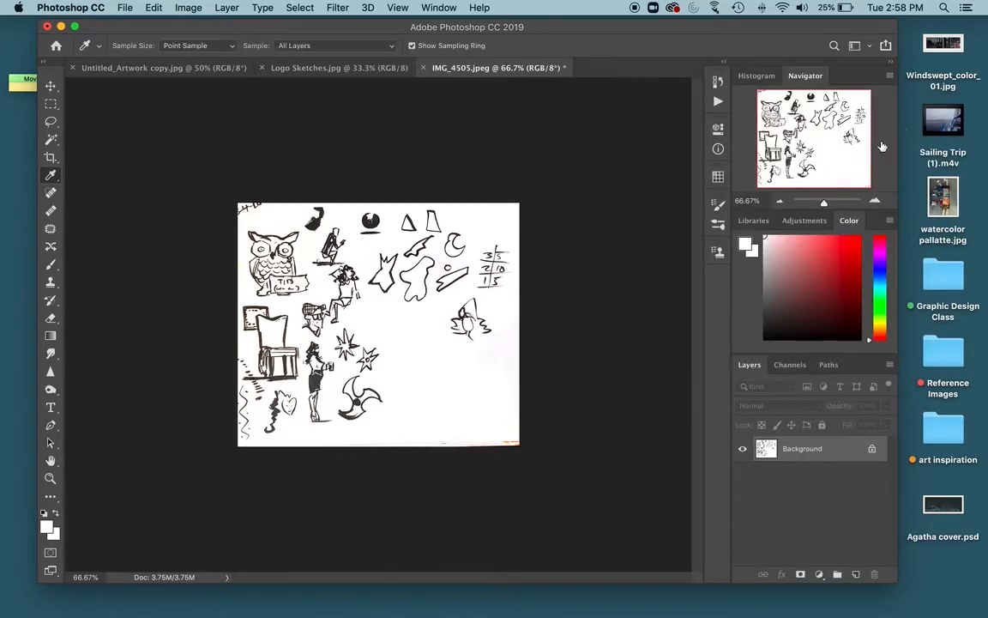
Step: Compare the cropped image before and after the Levels adjustments using the History states, ending on the last Levels state
click(718, 81)
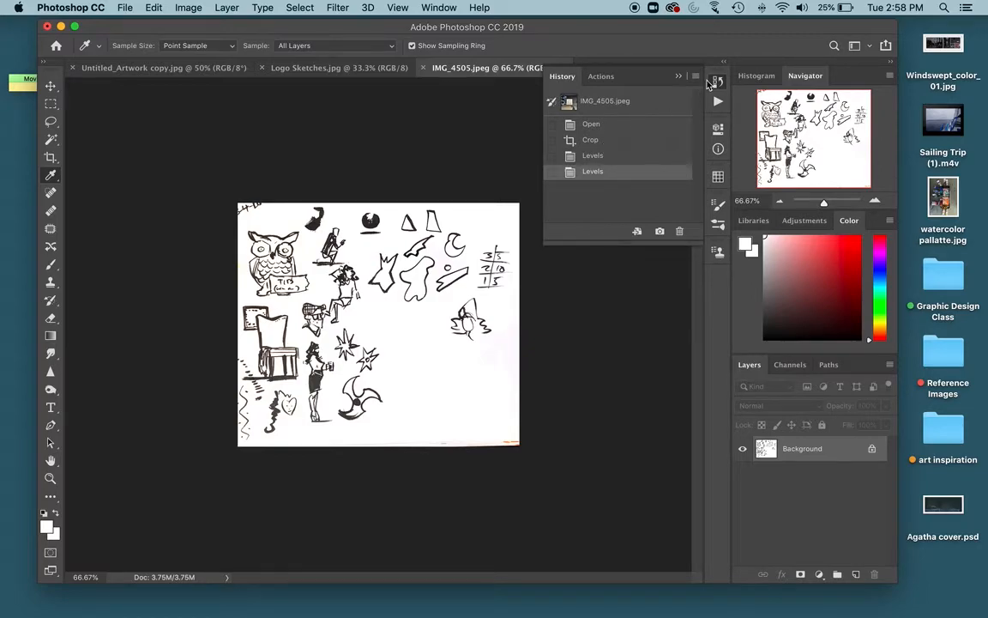
click(719, 81)
click(718, 81)
click(591, 140)
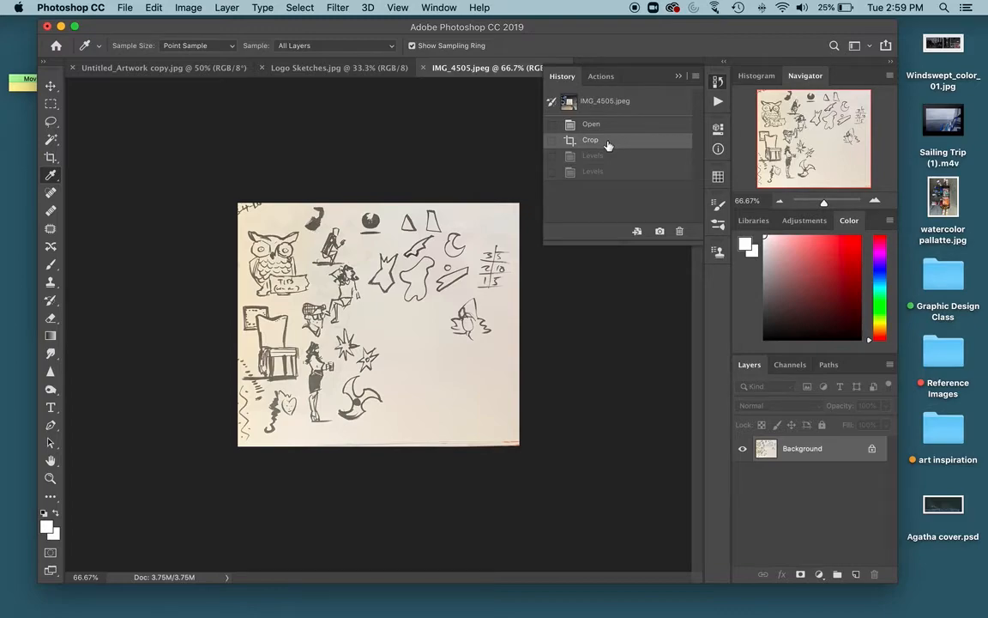
click(595, 171)
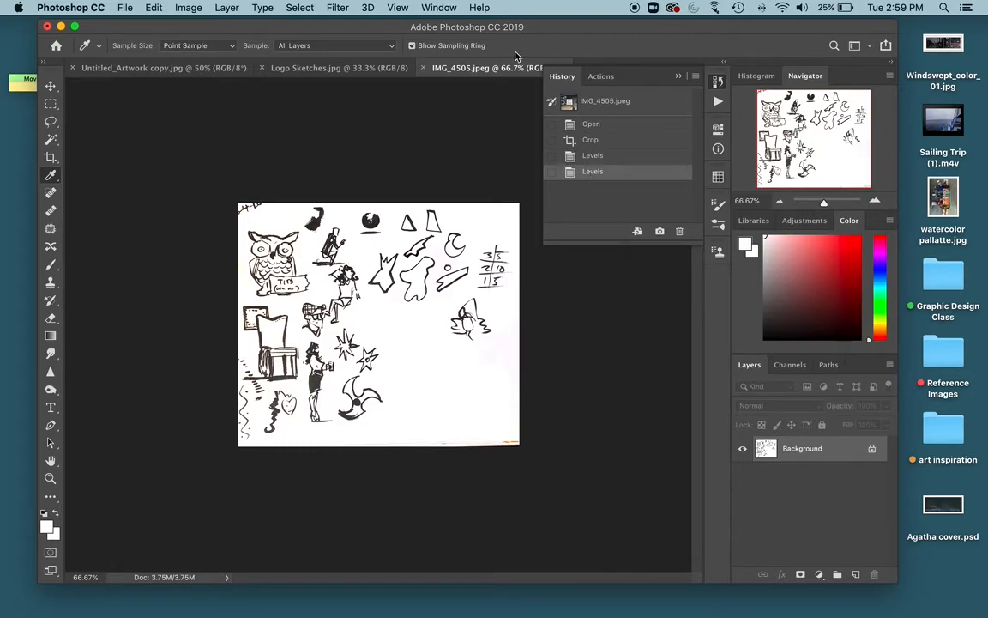
click(719, 82)
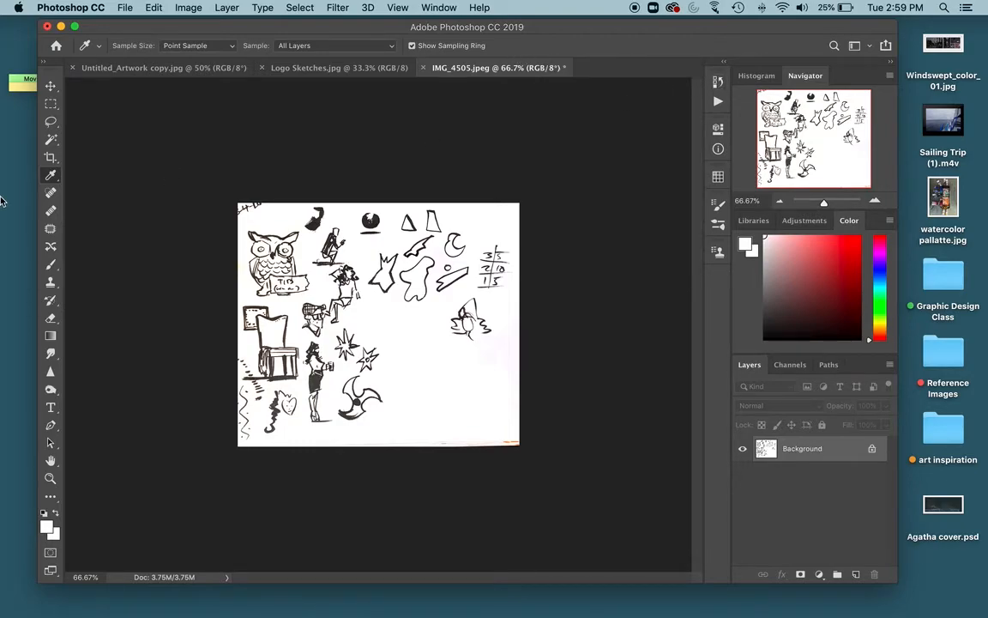
Step: Save the cleaned-up sketch image, accepting the JPEG options
click(126, 7)
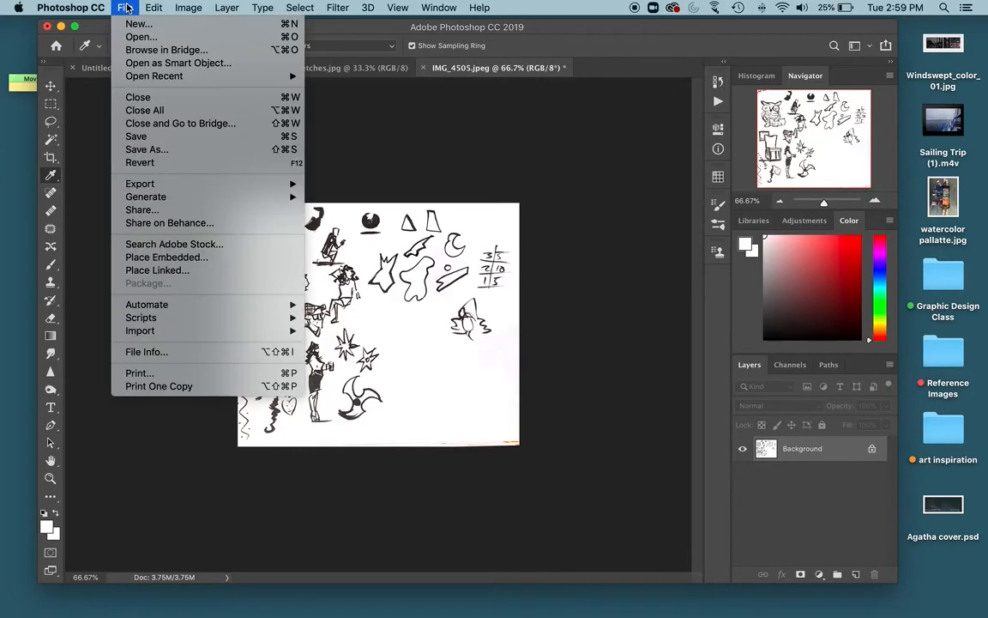
click(136, 137)
click(559, 165)
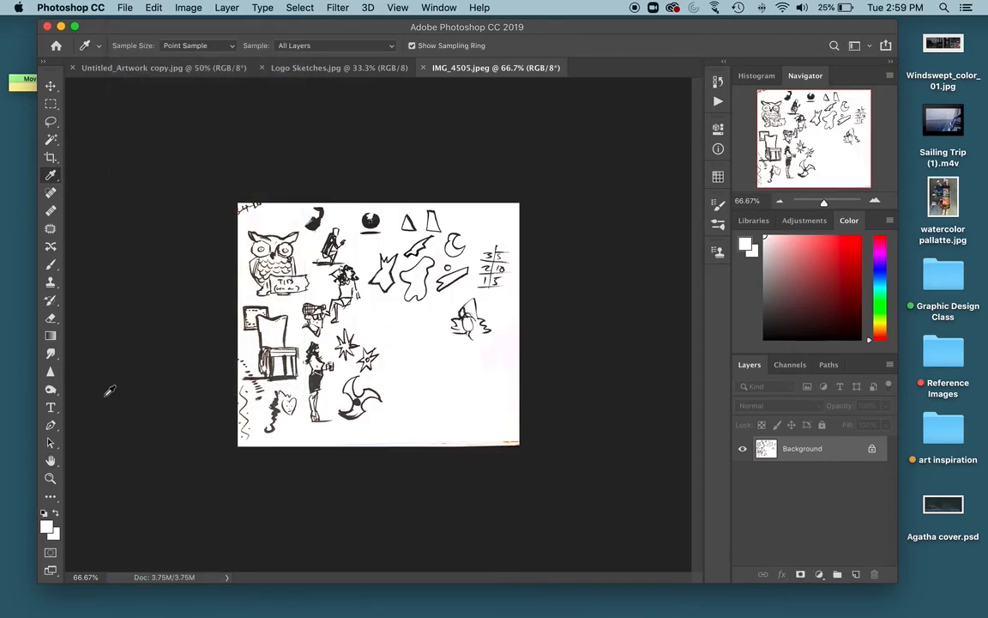